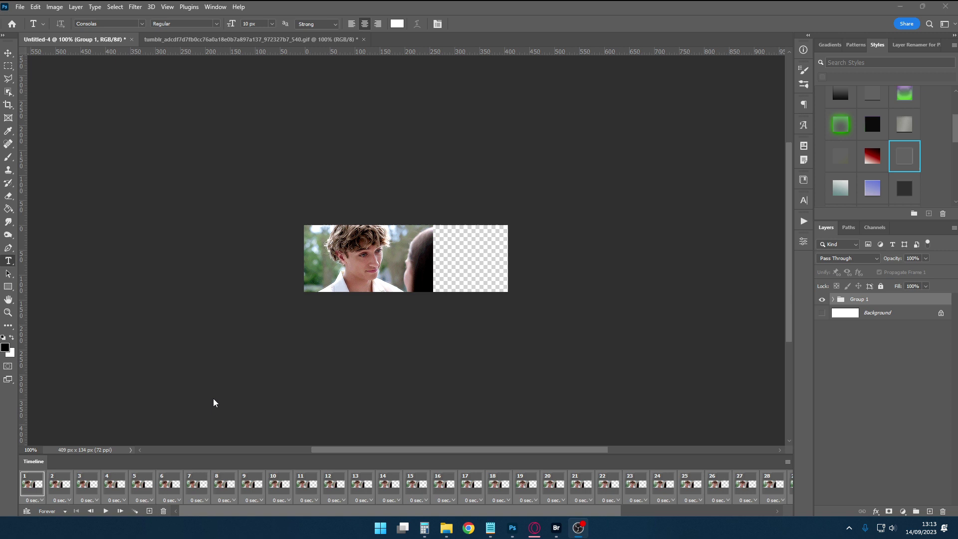
Play and stop the banner preview, then bring the 268 × 134 px tumblr GIF document forward
click(106, 512)
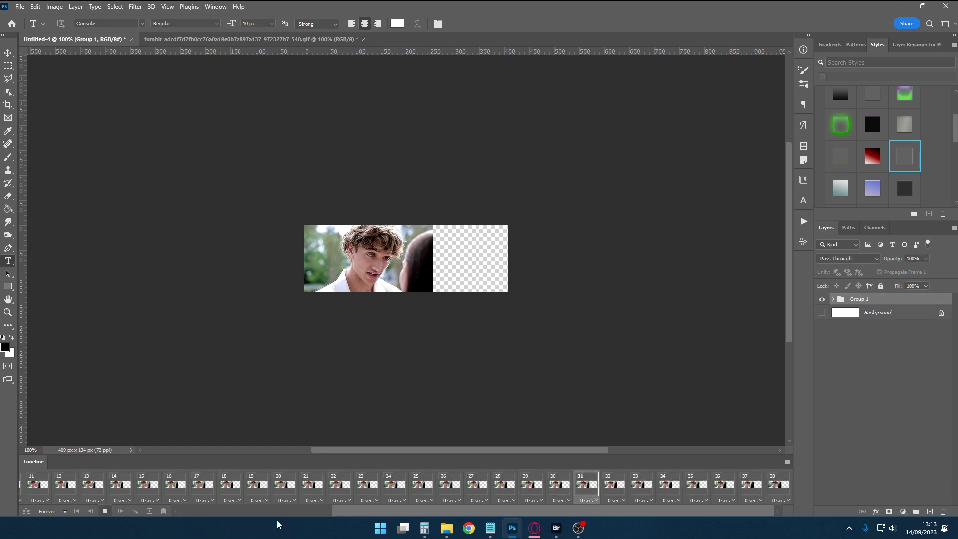
key(space)
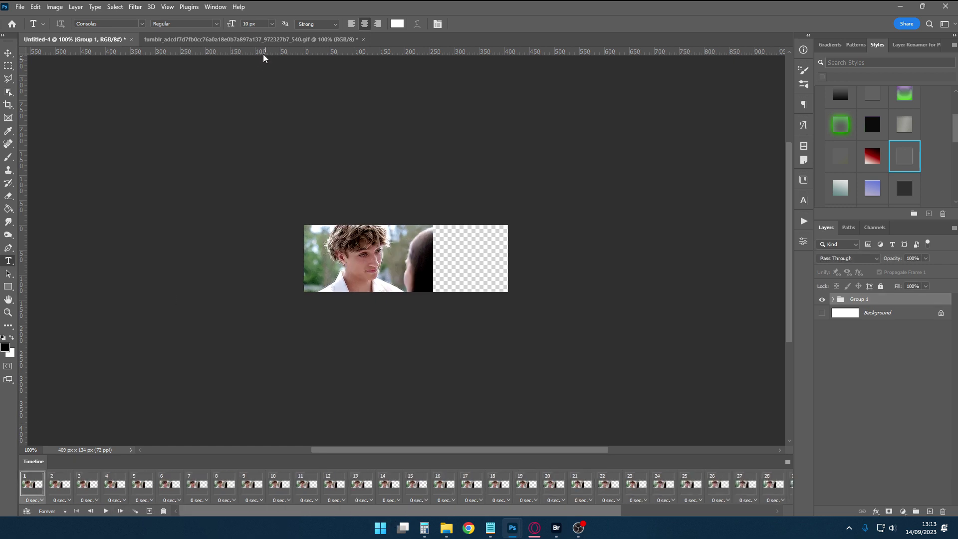
click(263, 40)
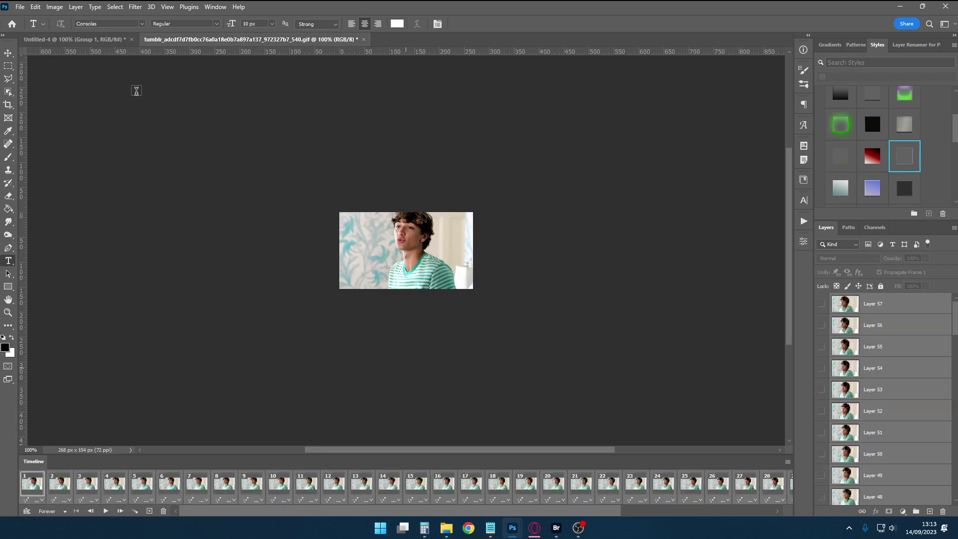
click(100, 40)
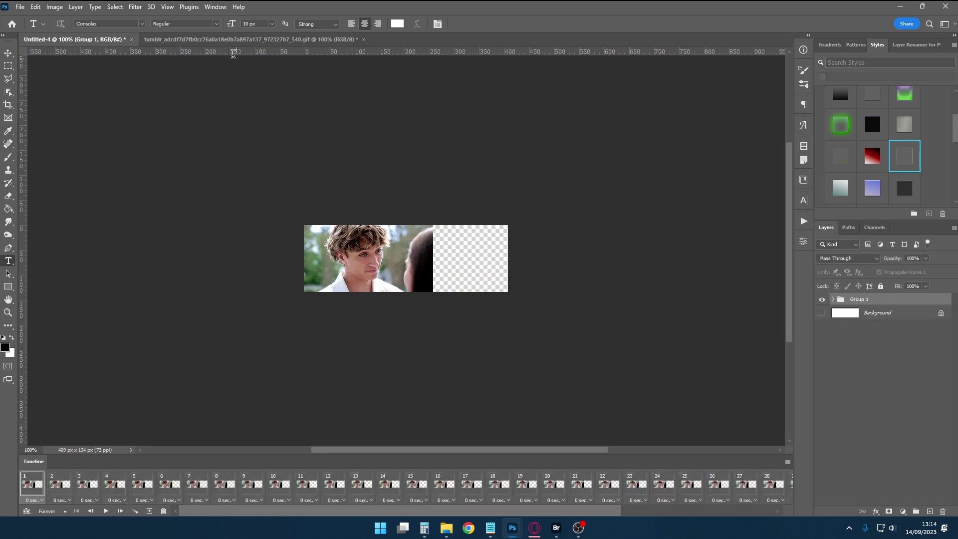
click(224, 41)
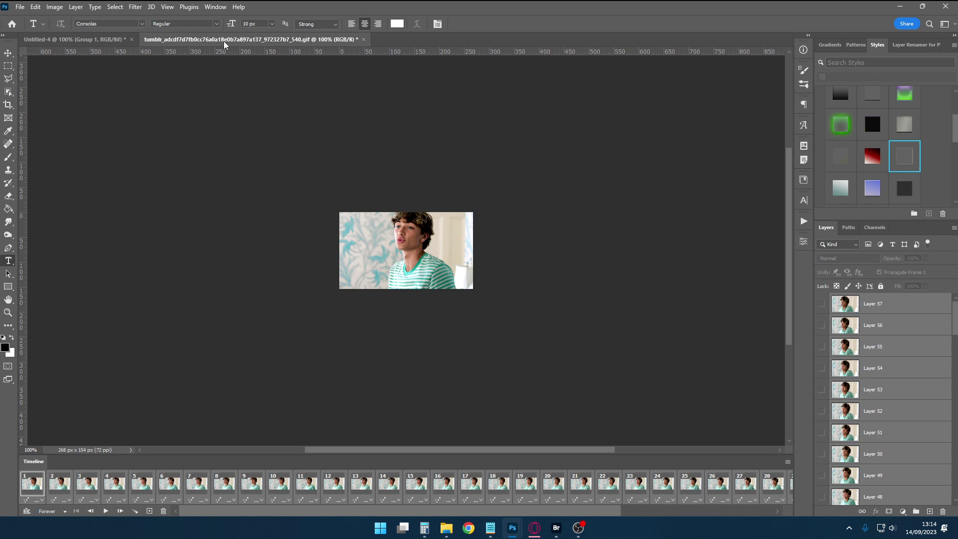
scroll(190, 490, right, 5)
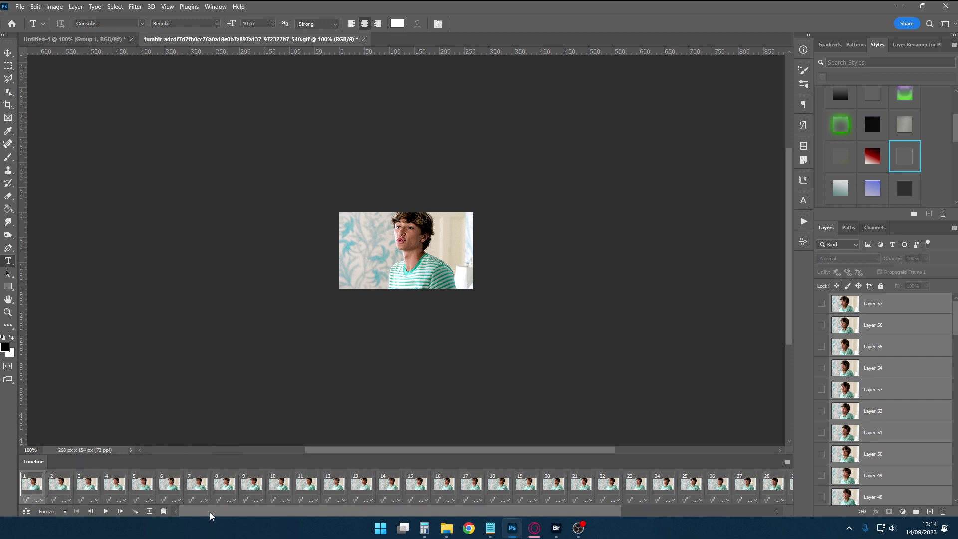
scroll(45, 489, left, 5)
scroll(349, 490, right, 5)
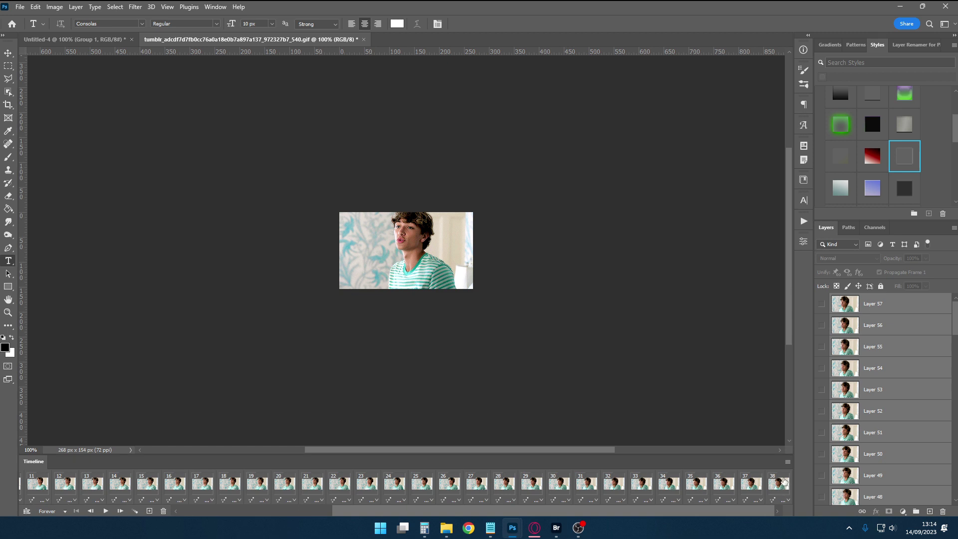
Select all of the tumblr GIF's animation frames and copy them
click(788, 462)
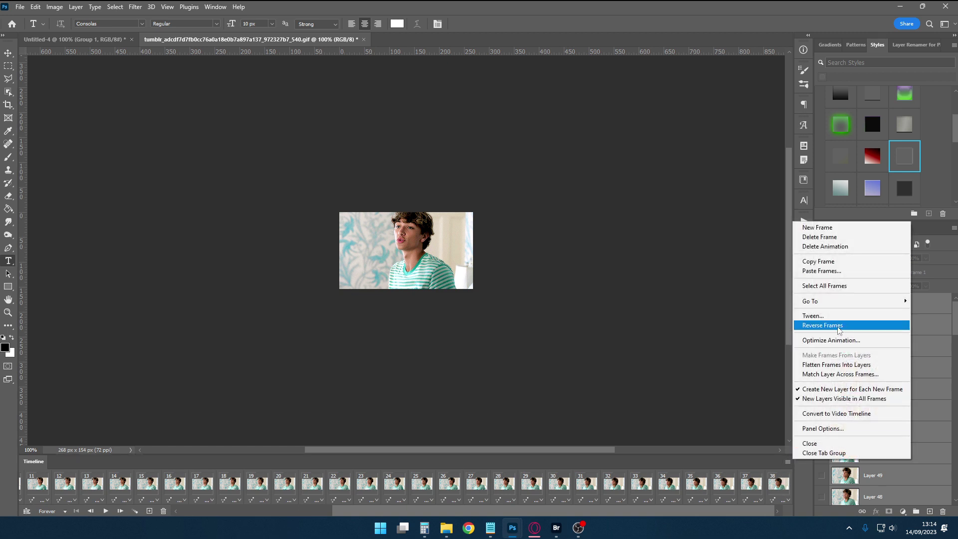
click(825, 286)
click(788, 462)
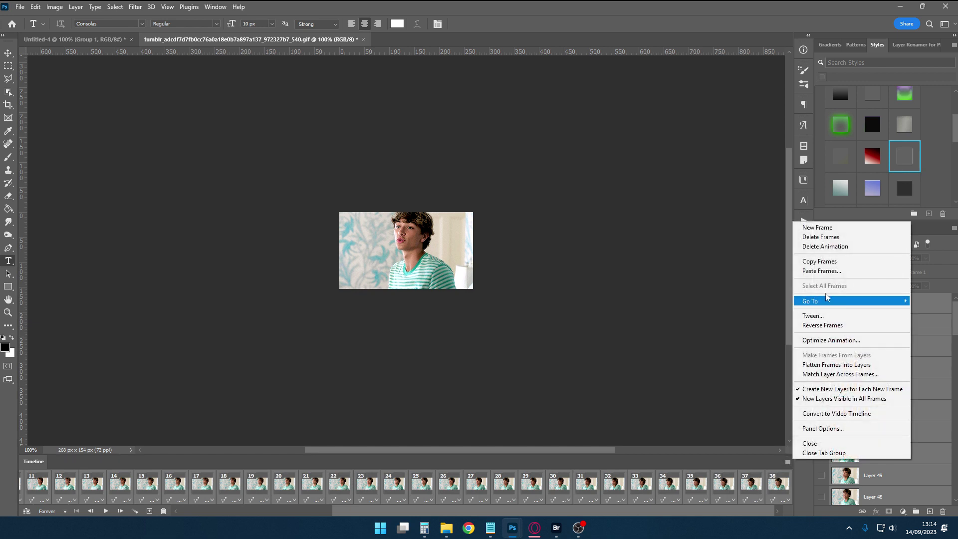
click(821, 262)
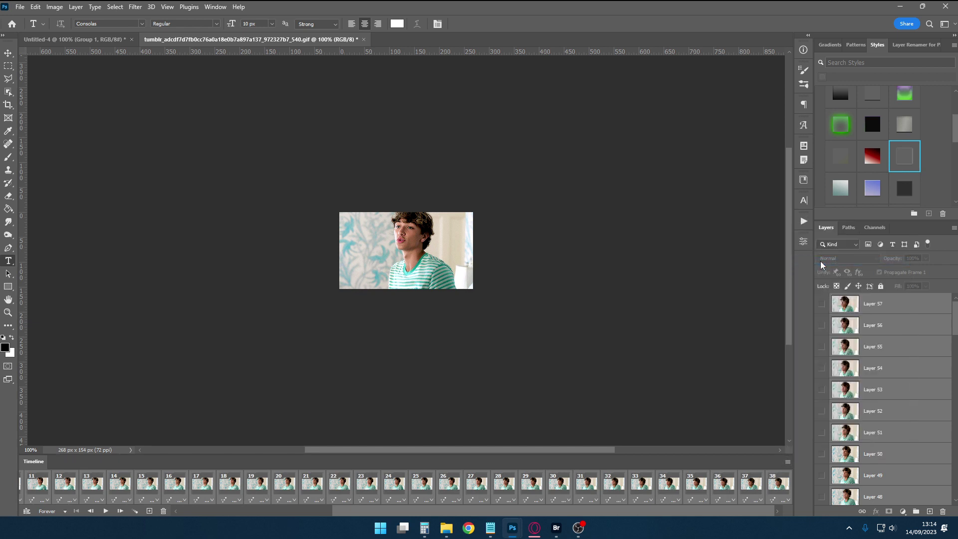
Select Layer 57 and extend the layer selection to include Layers 25 through 20
click(897, 315)
scroll(882, 473, down, 5)
scroll(884, 473, down, 5)
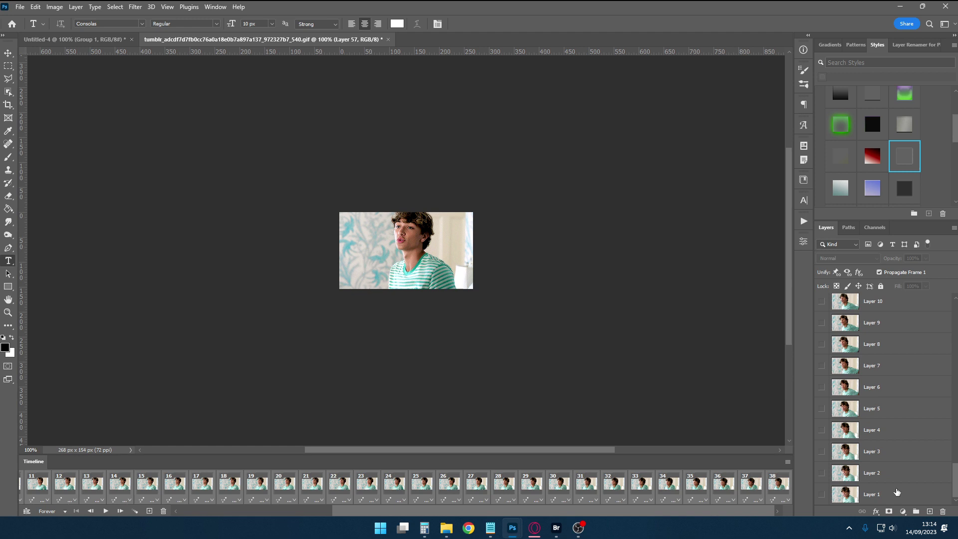
shift+click(888, 408)
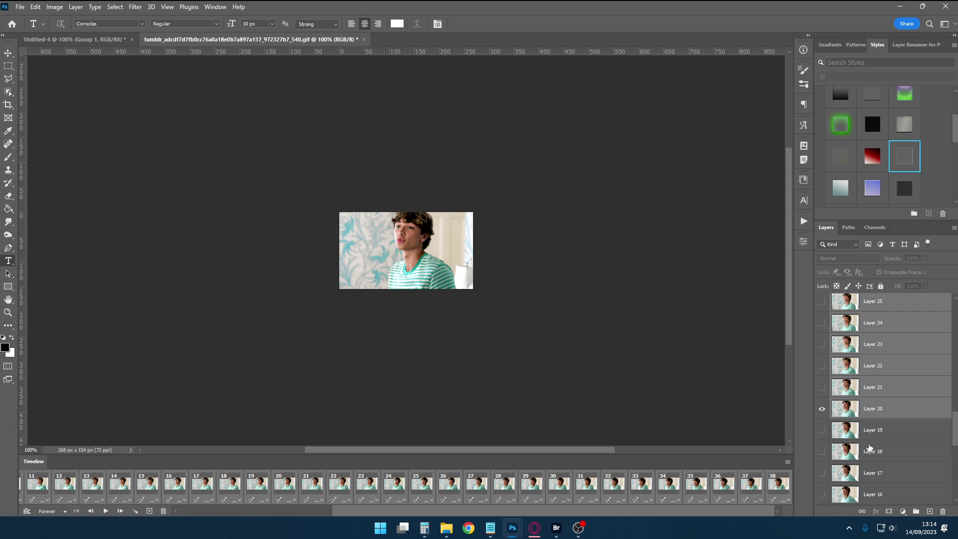
Copy the selected GIF frames and switch to the banner document Untitled-4
click(788, 462)
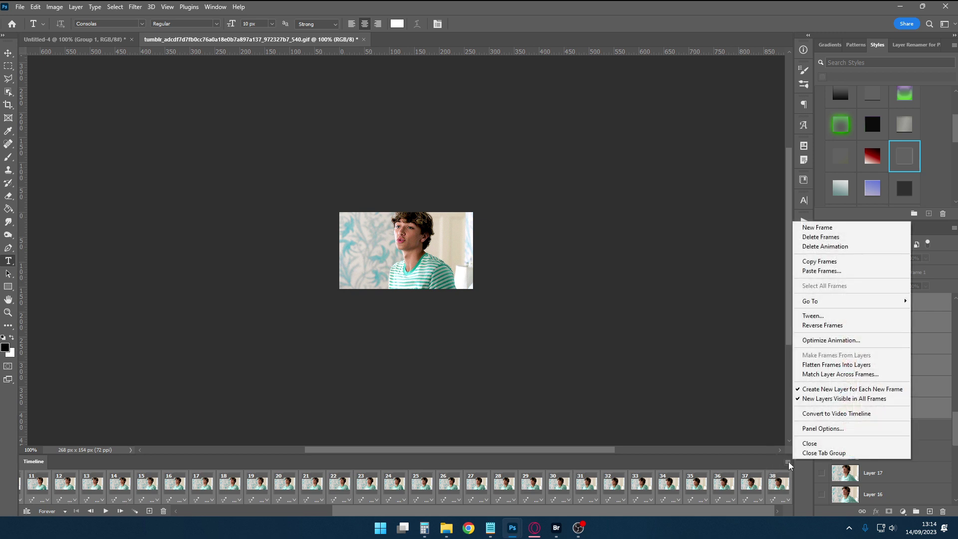
click(819, 261)
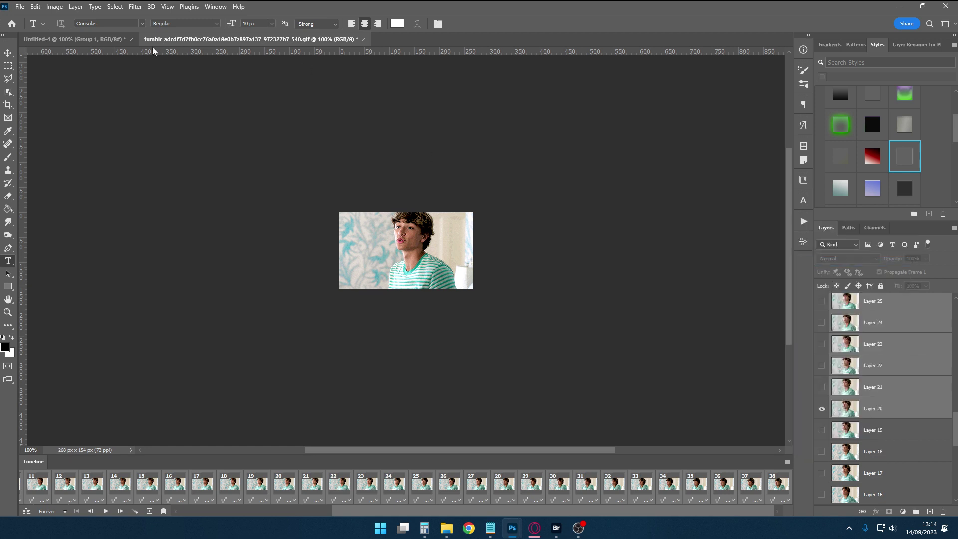
click(98, 39)
drag(402, 515, 249, 514)
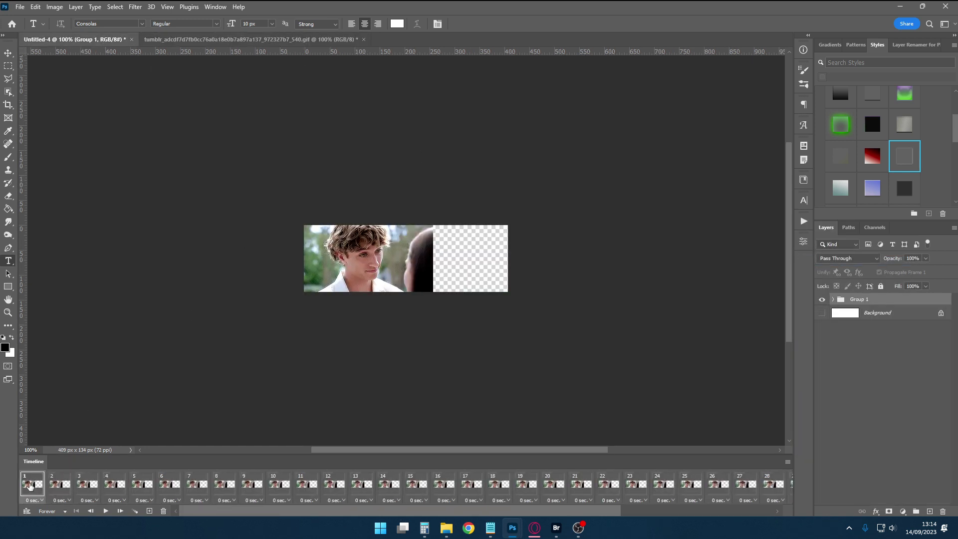
Select all banner frames and paste the copied GIF frames after the selection
click(788, 462)
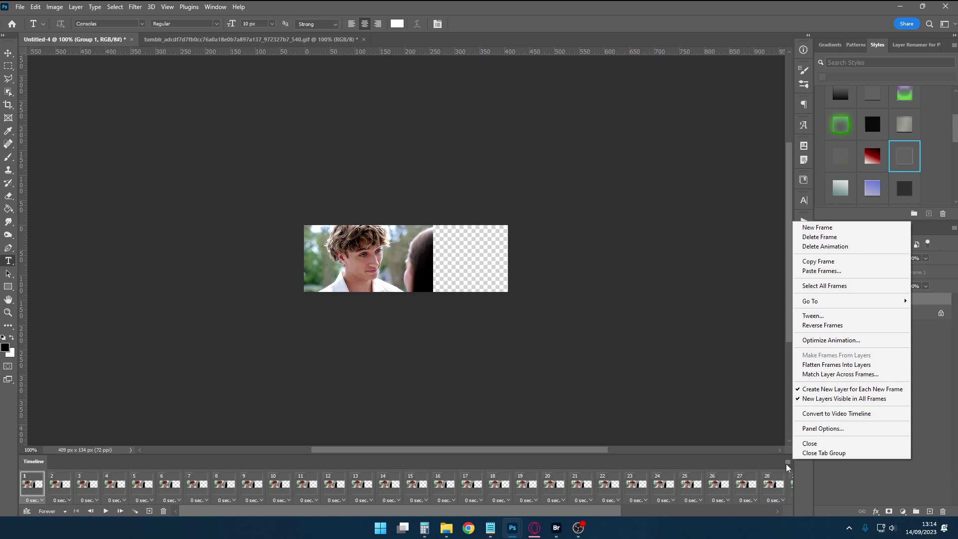
click(858, 286)
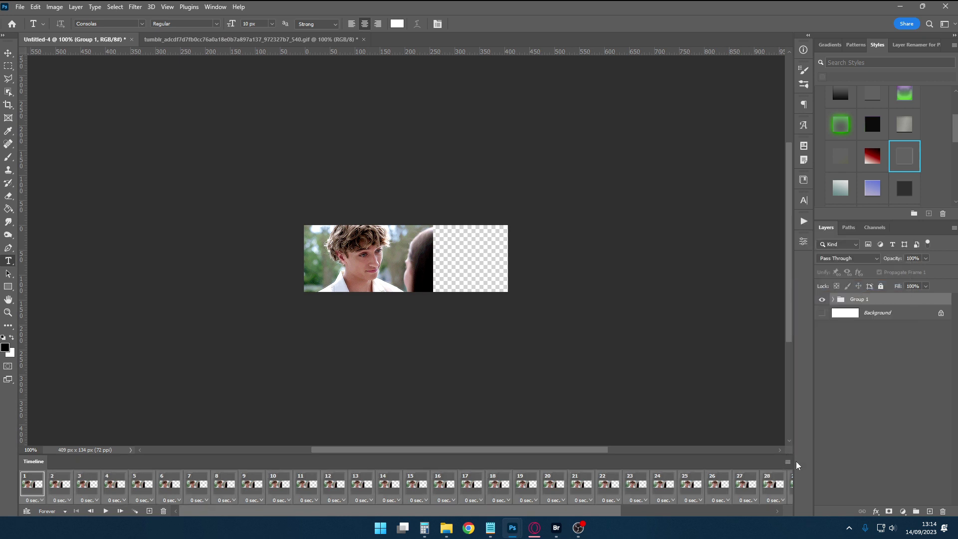
click(789, 462)
click(837, 272)
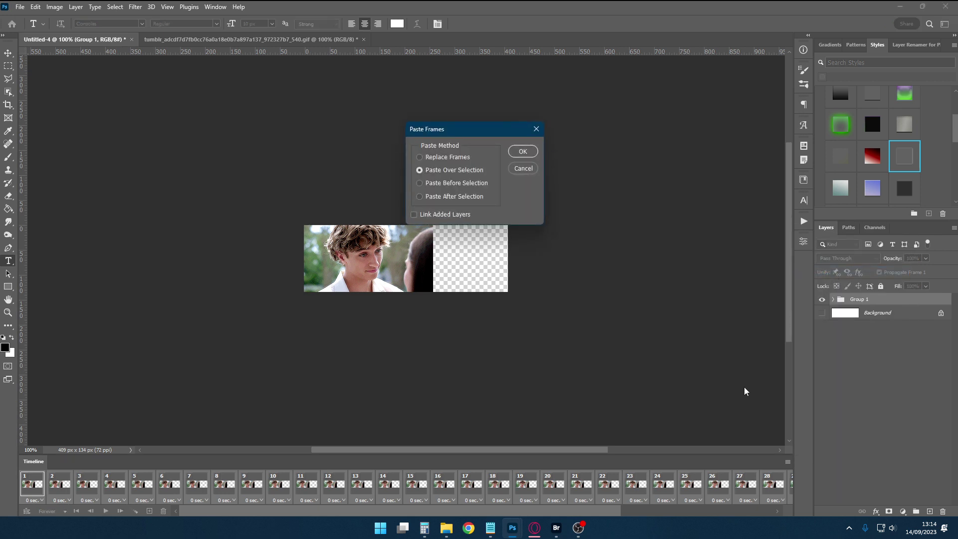
click(459, 197)
click(528, 152)
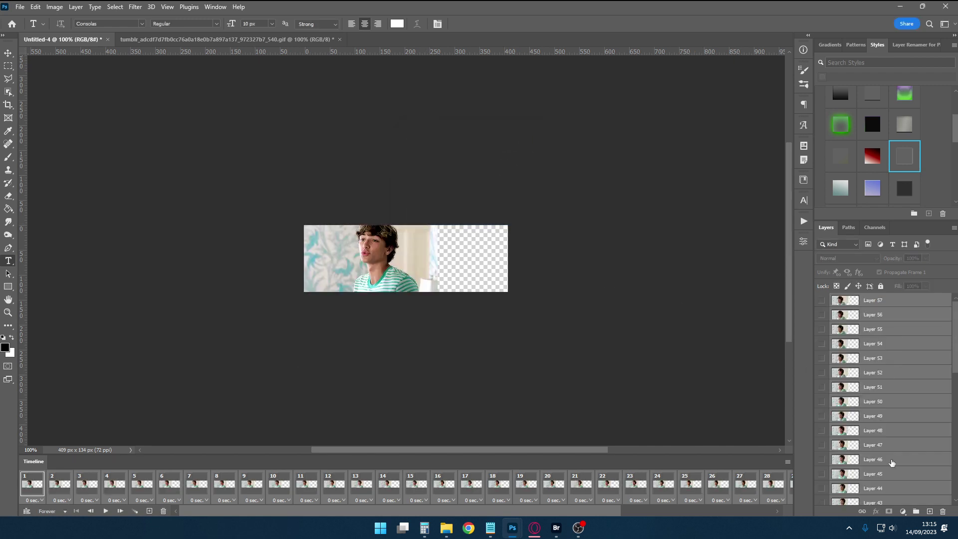
scroll(896, 395, down, 4)
scroll(901, 397, down, 4)
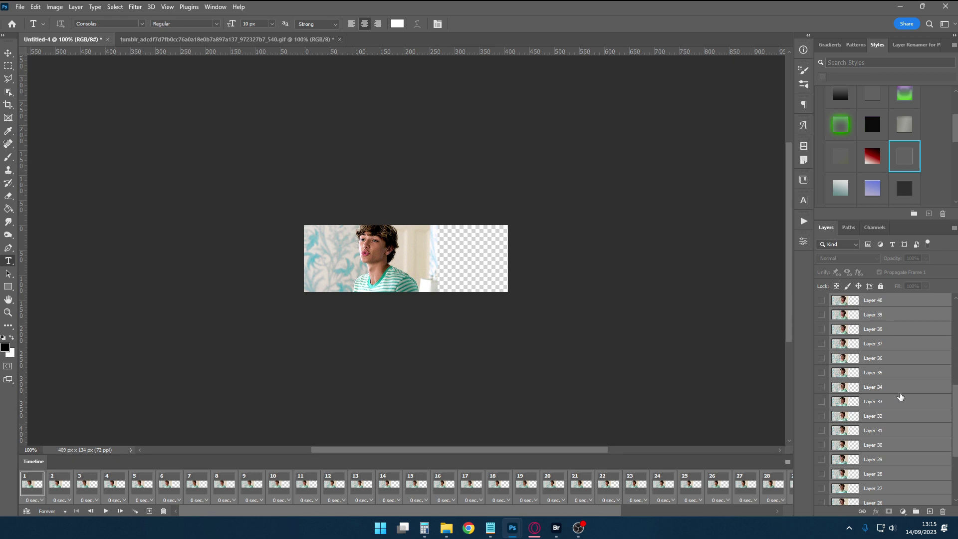
scroll(899, 394, up, 8)
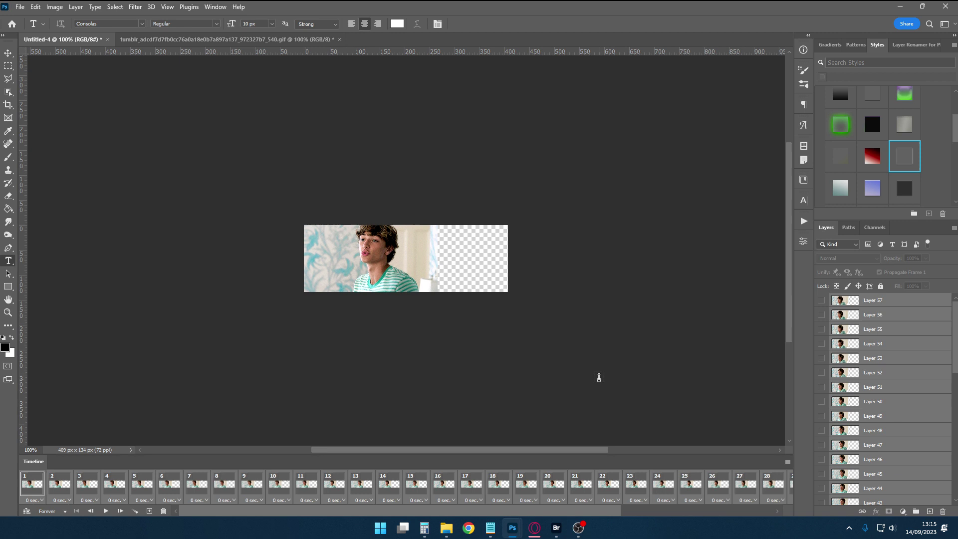
Free-transform the striped-shirt frames 177 px right beside the other clip and preview playback
click(35, 6)
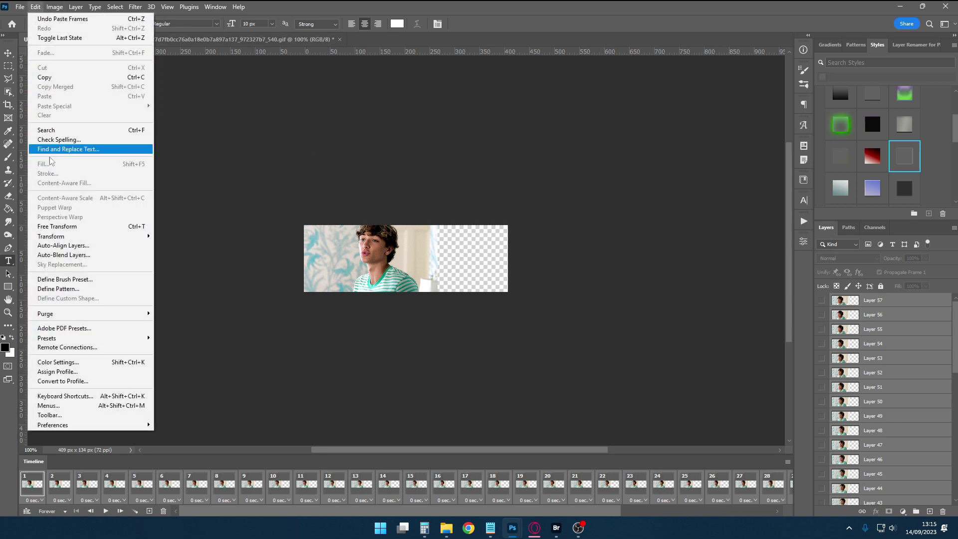
click(56, 227)
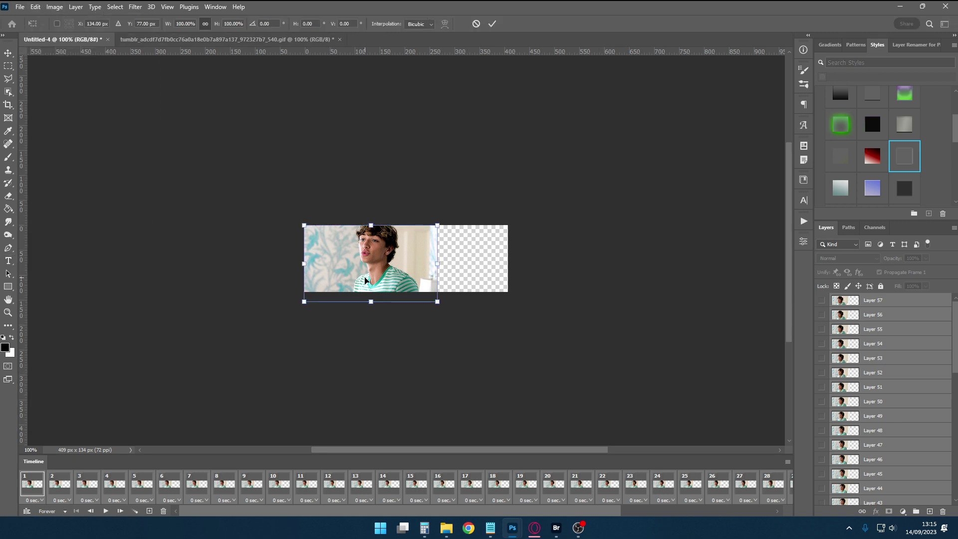
drag(368, 280, 452, 279)
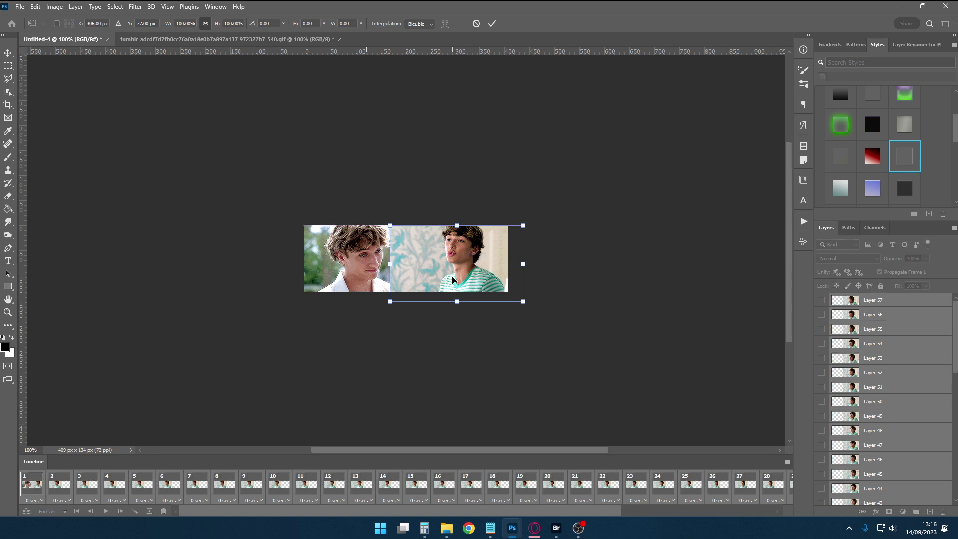
key(Return)
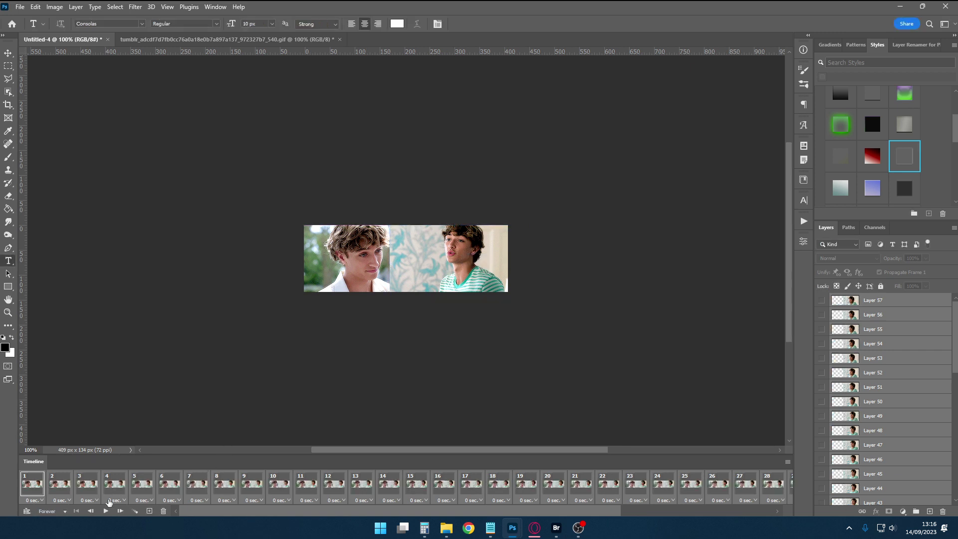
click(104, 511)
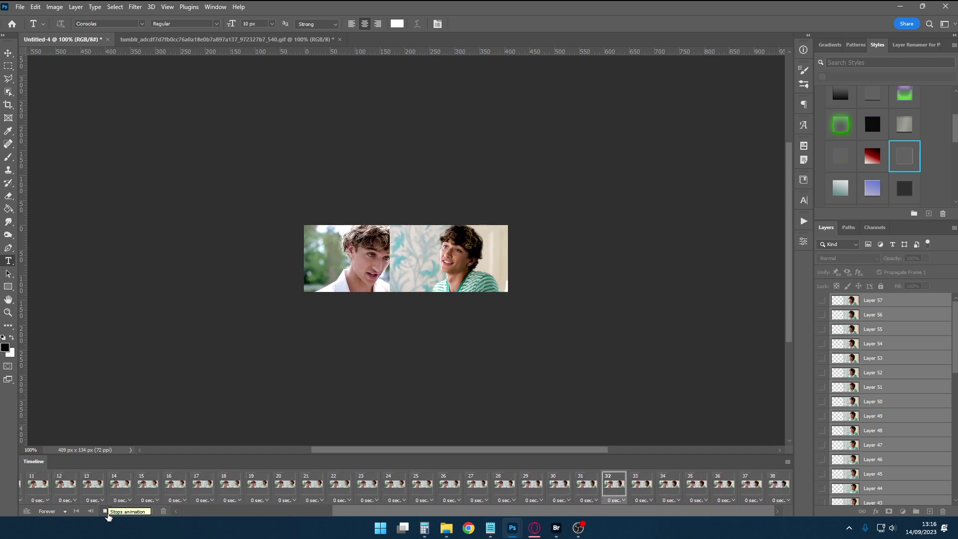
click(105, 512)
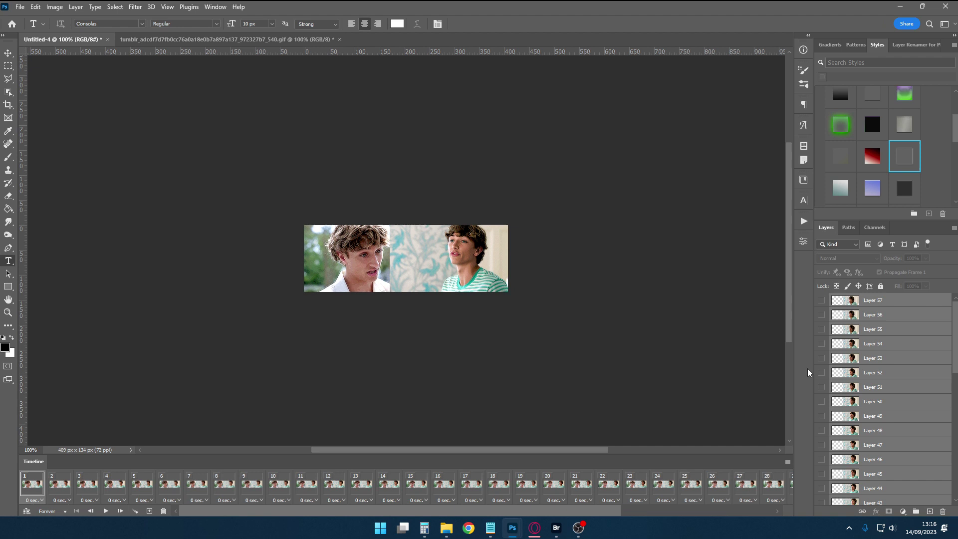
Group the selected striped-shirt frame layers into Group 2 and preview the animation
right_click(898, 301)
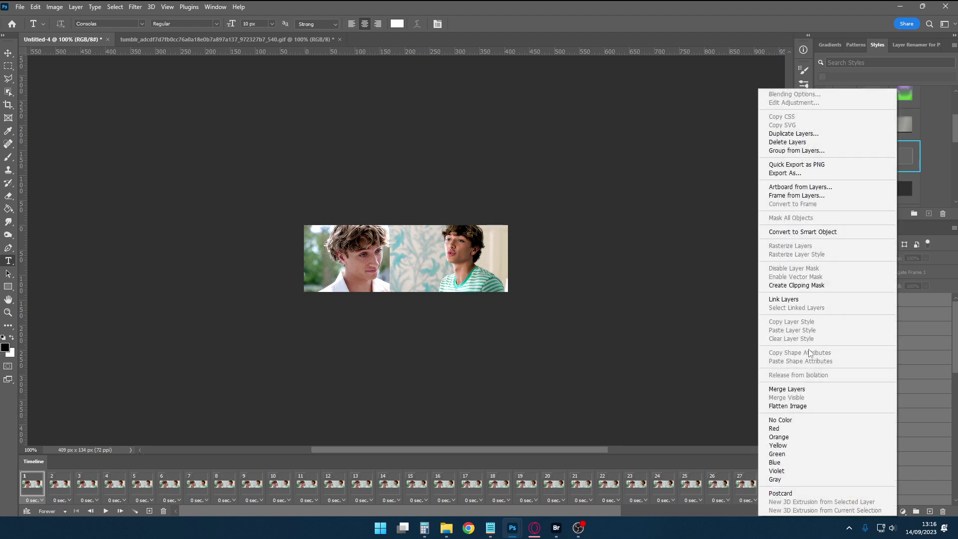
click(923, 300)
click(917, 512)
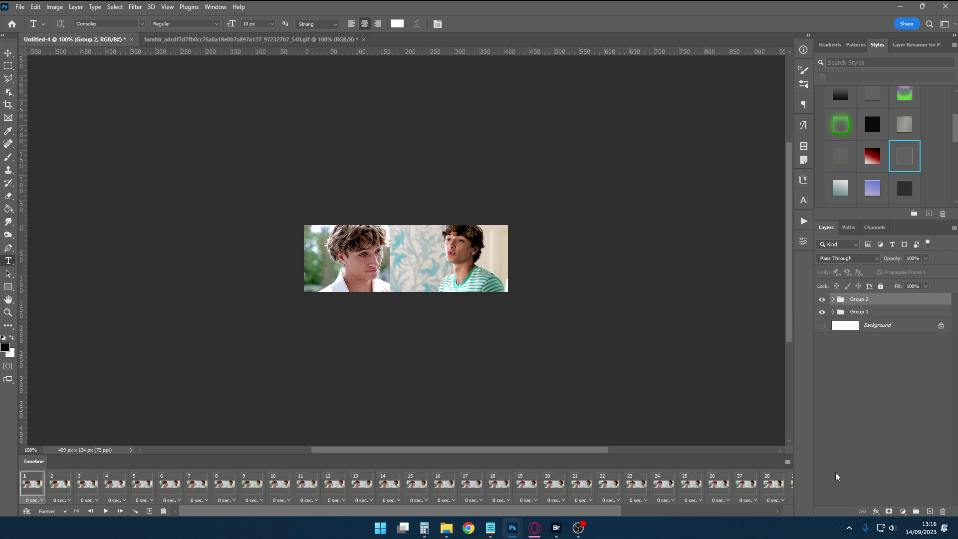
click(106, 511)
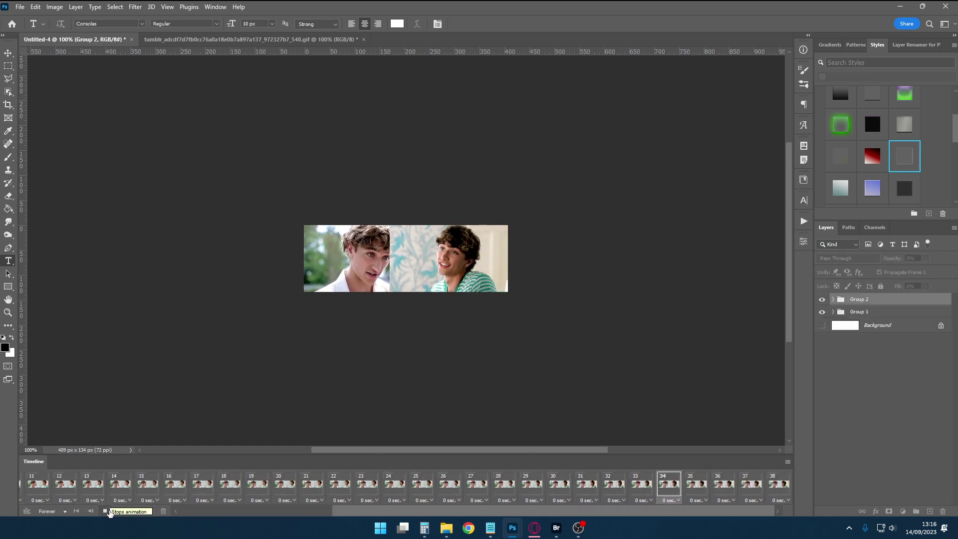
click(107, 512)
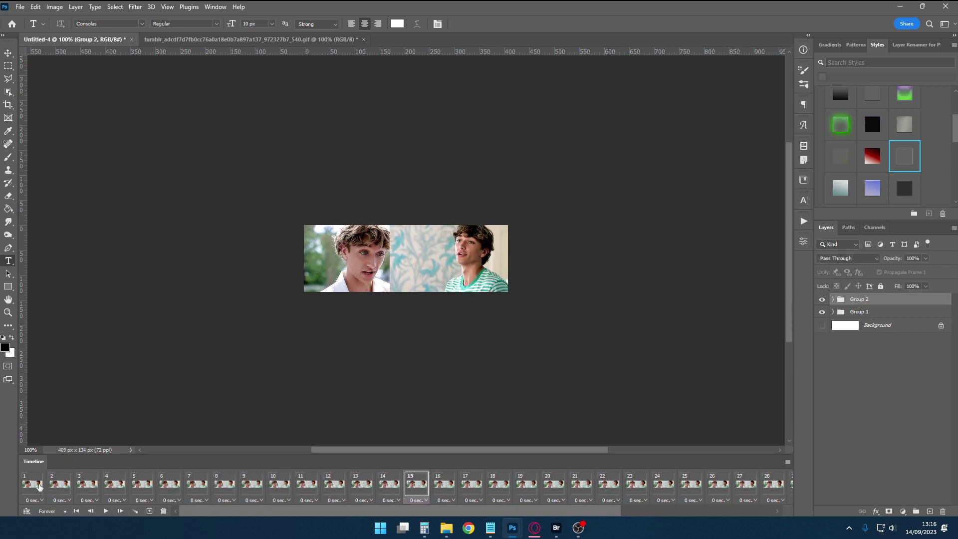
Add a mask to Group 2 with a black 77 px, 23% hardness brush for the seam
click(889, 511)
key(x)
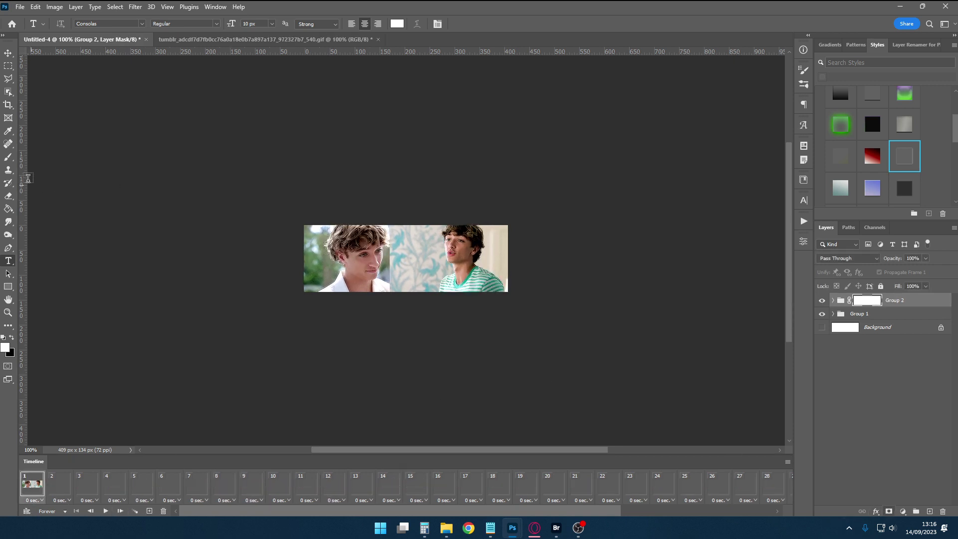
click(7, 161)
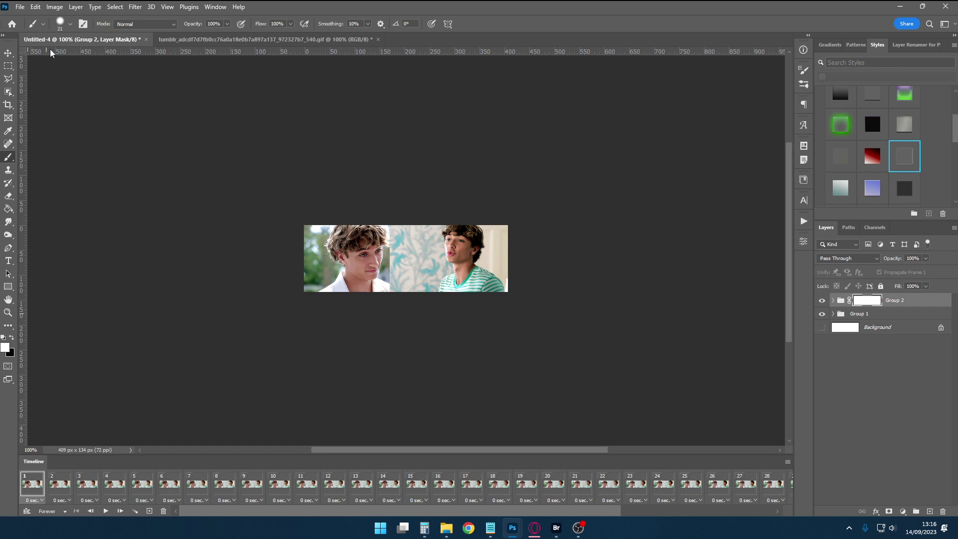
click(70, 24)
drag(61, 55, 78, 55)
drag(96, 79, 69, 79)
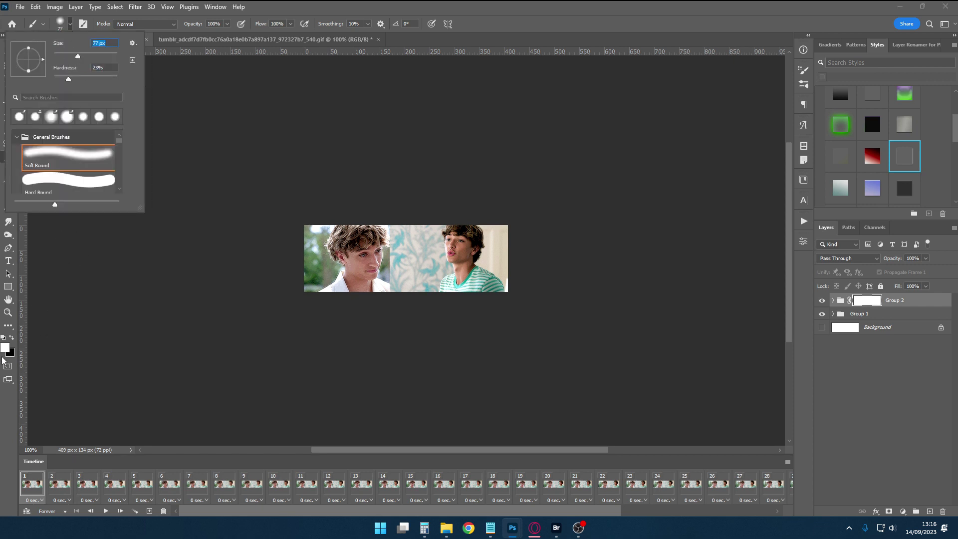
key(Return)
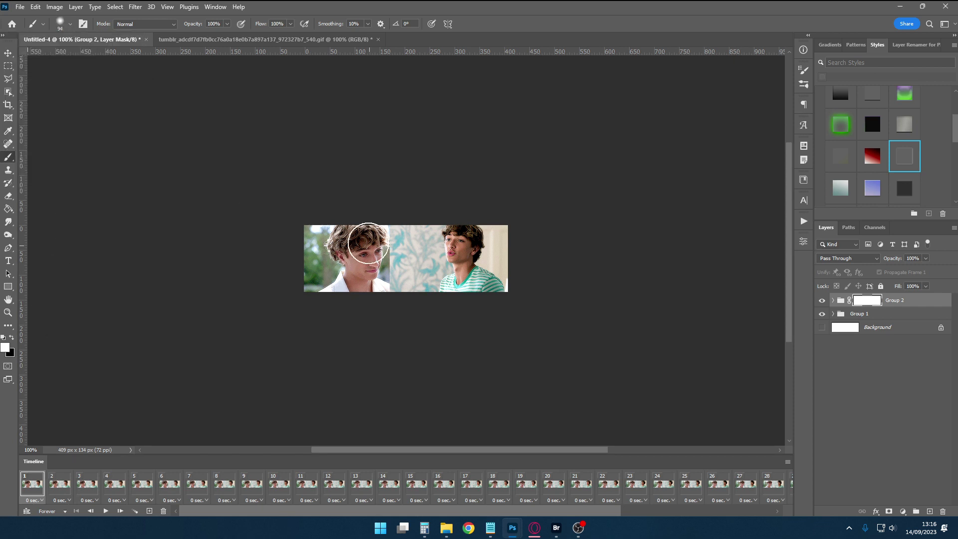
click(12, 338)
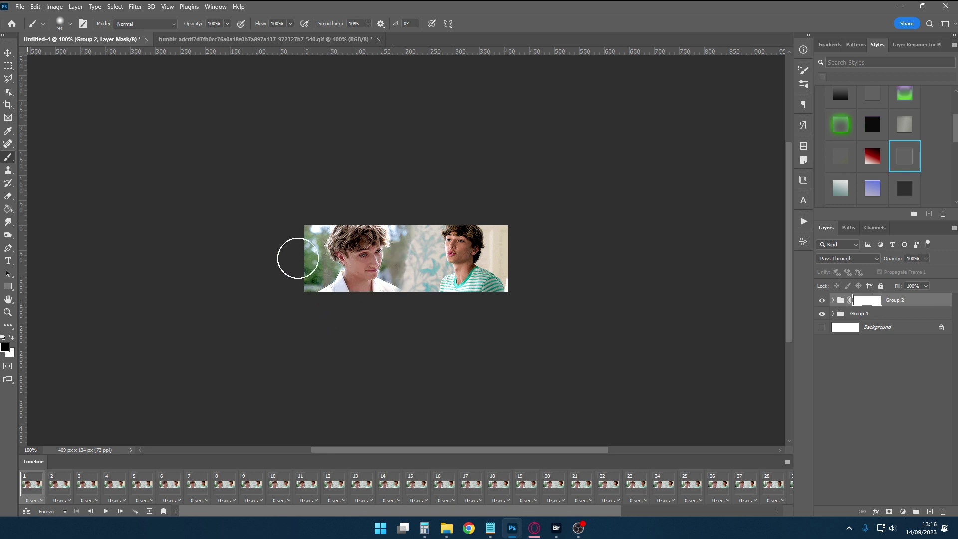
click(105, 511)
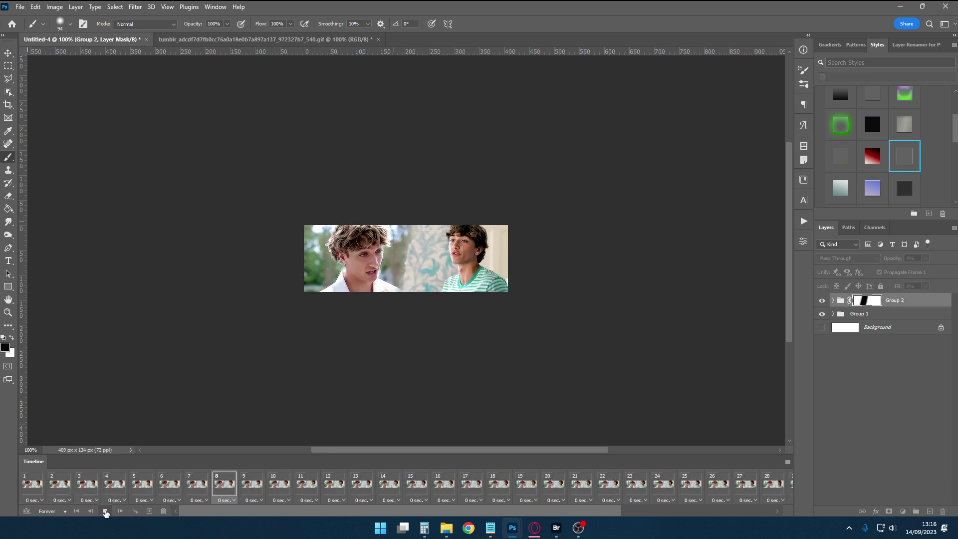